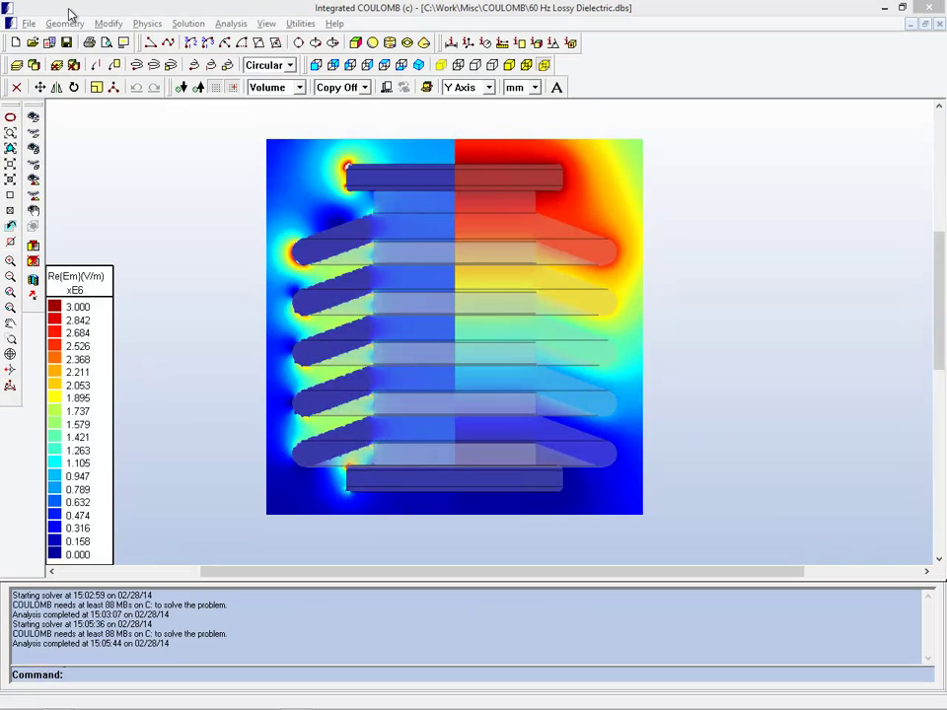
Open the recent file '2 Transient Lossy Dielectric.dbs' without saving the 60 Hz model
{"action": "left_click", "coordinate": [30, 24]}
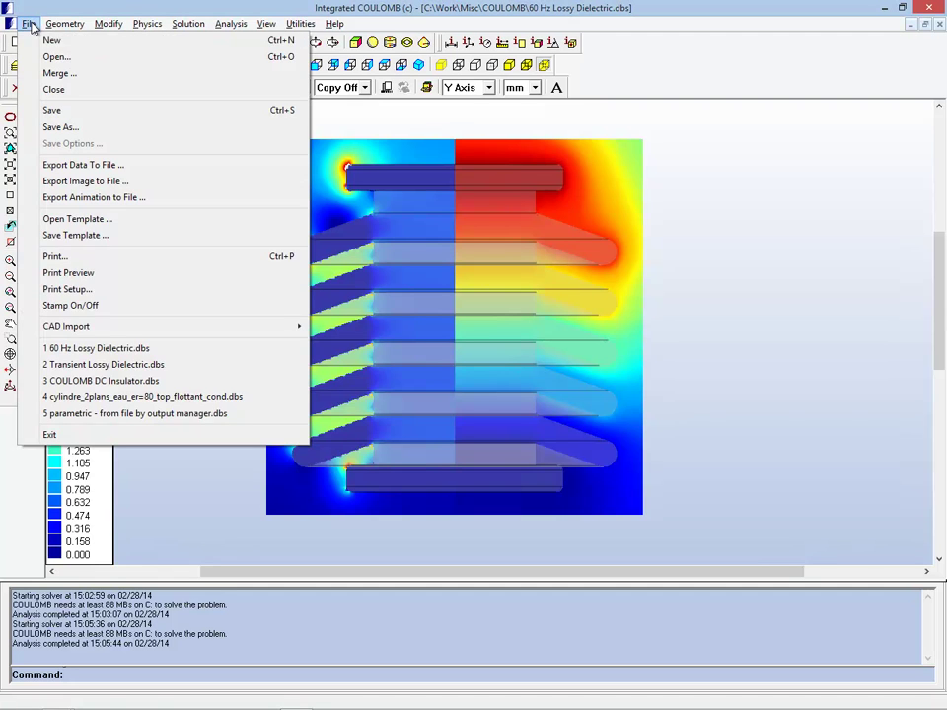
{"action": "left_click", "coordinate": [92, 365]}
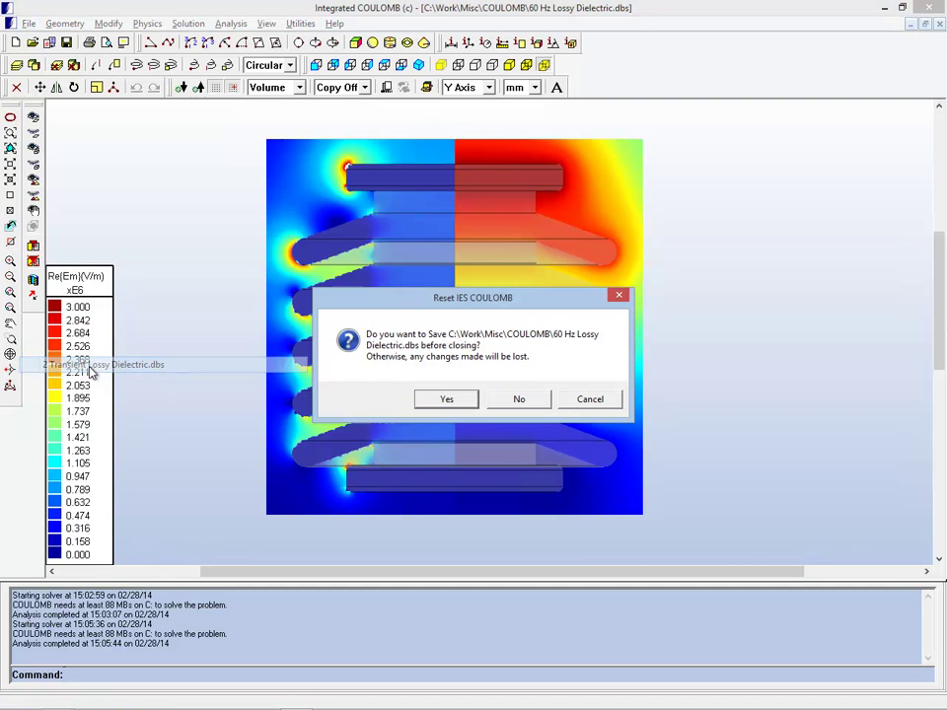
{"action": "left_click", "coordinate": [521, 400]}
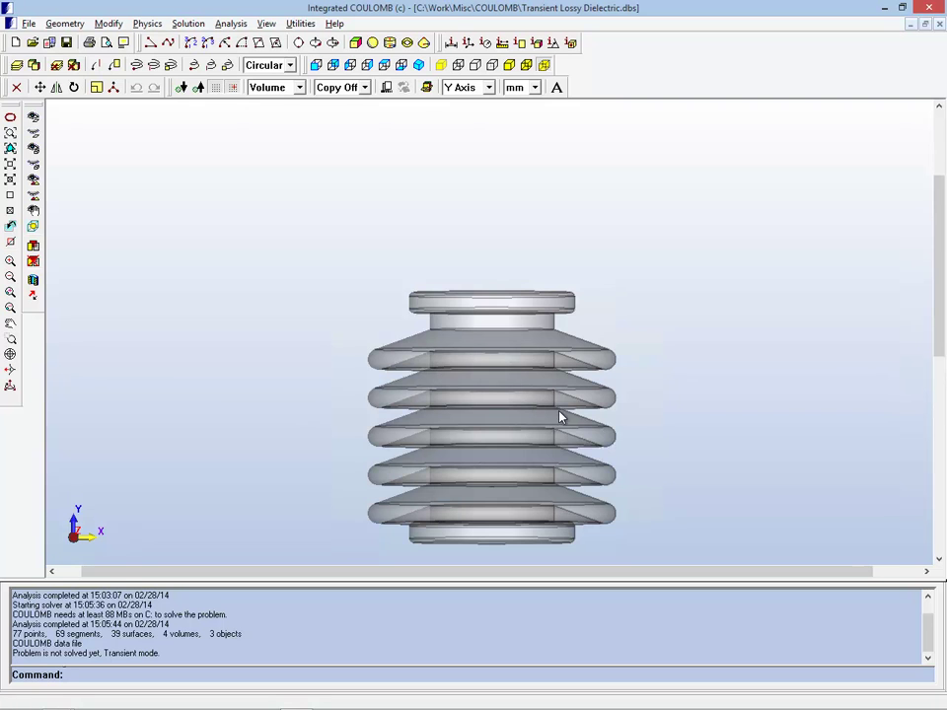
Zoom in on the insulator and review the Ground and Step Voltage entries in the Source Table
{"action": "scroll", "coordinate": [559, 417], "scroll_direction": "up", "scroll_amount": 3}
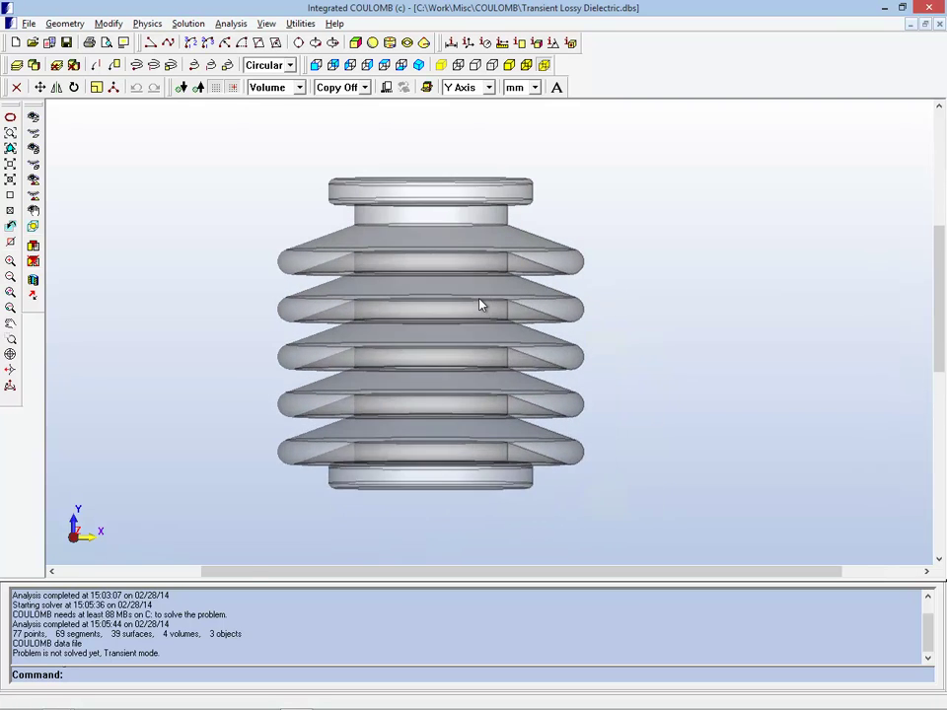
{"action": "scroll", "coordinate": [480, 306], "scroll_direction": "up", "scroll_amount": 2}
{"action": "left_click", "coordinate": [147, 24]}
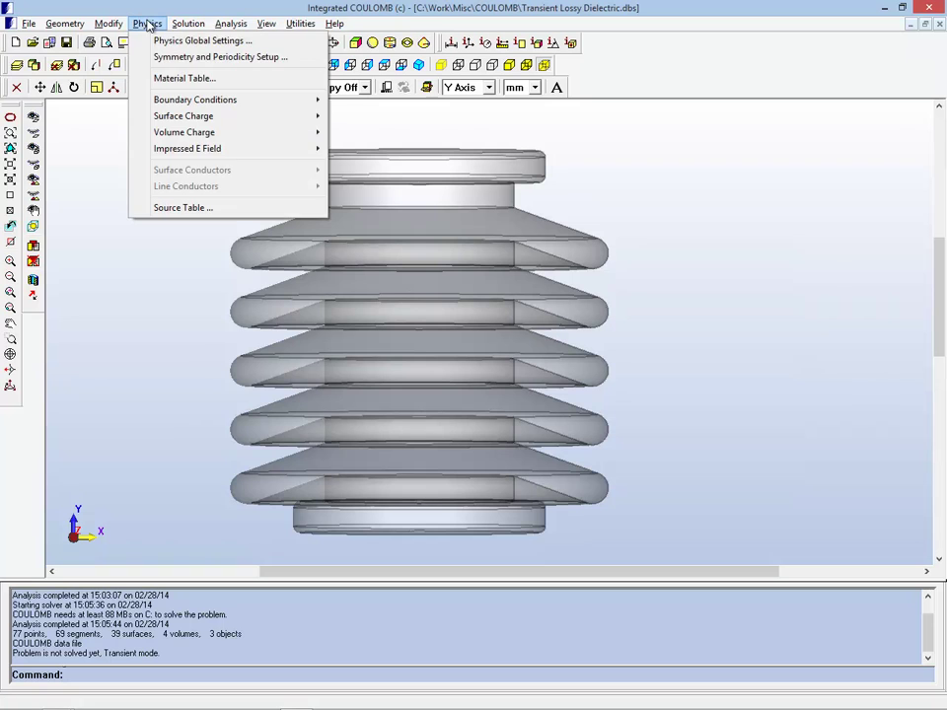
{"action": "left_click", "coordinate": [158, 41]}
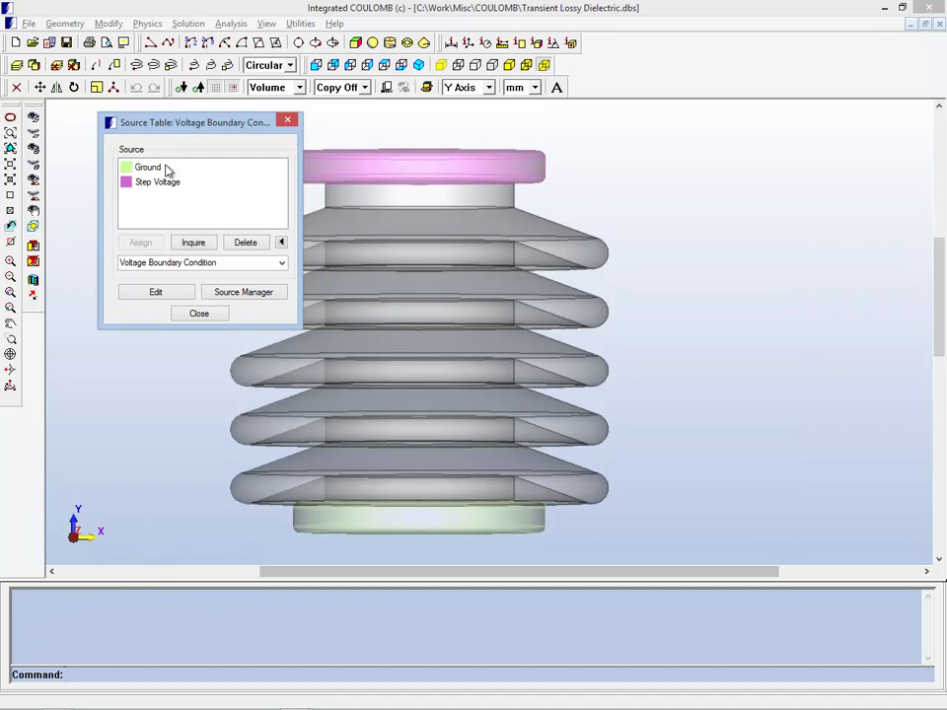
{"action": "left_click", "coordinate": [151, 170]}
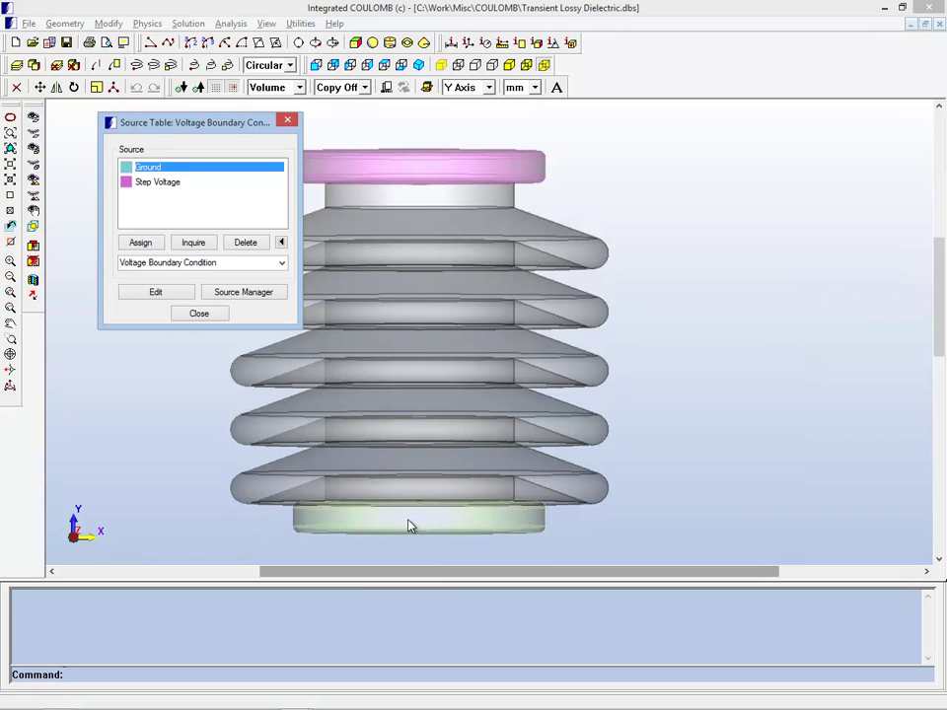
{"action": "left_click", "coordinate": [213, 183]}
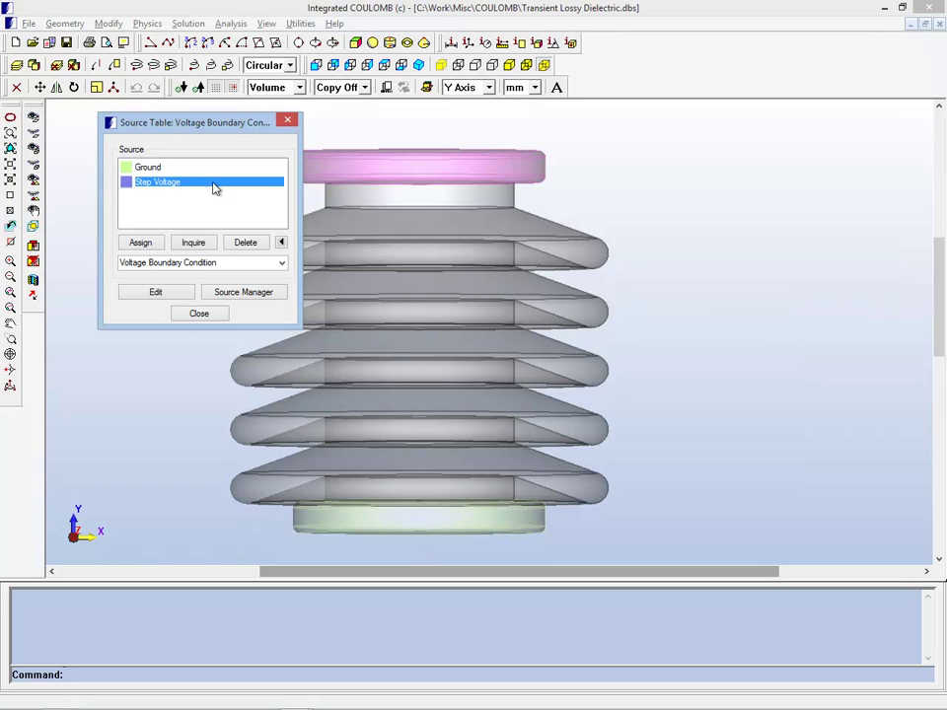
Accept the Step Voltage settings: 1 kV step, 0.05-hour time steps, 5 hours total
{"action": "left_click", "coordinate": [155, 292]}
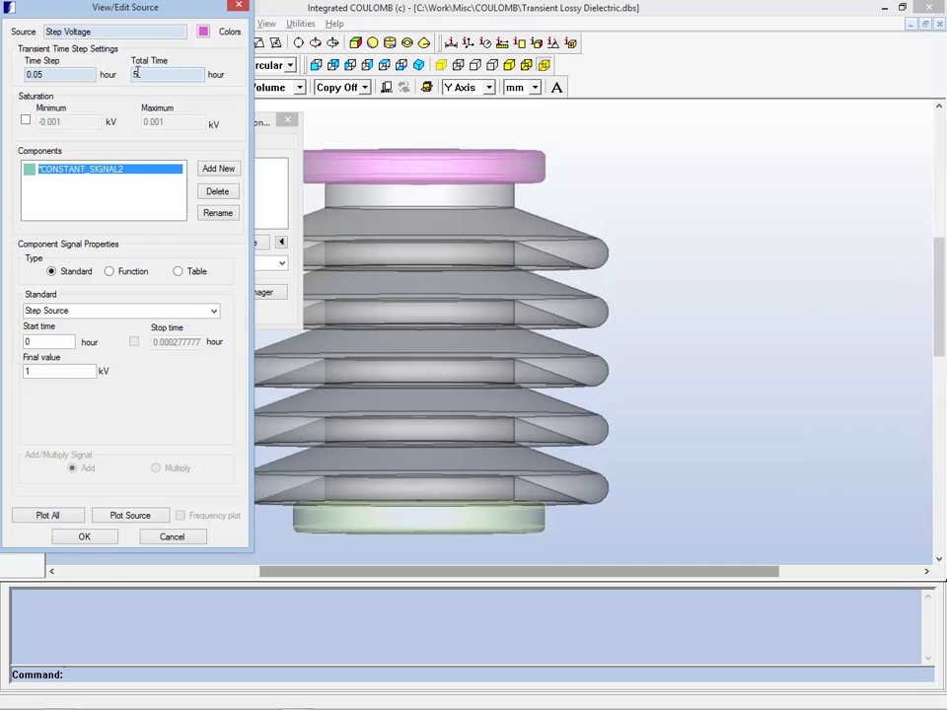
{"action": "left_click", "coordinate": [95, 538]}
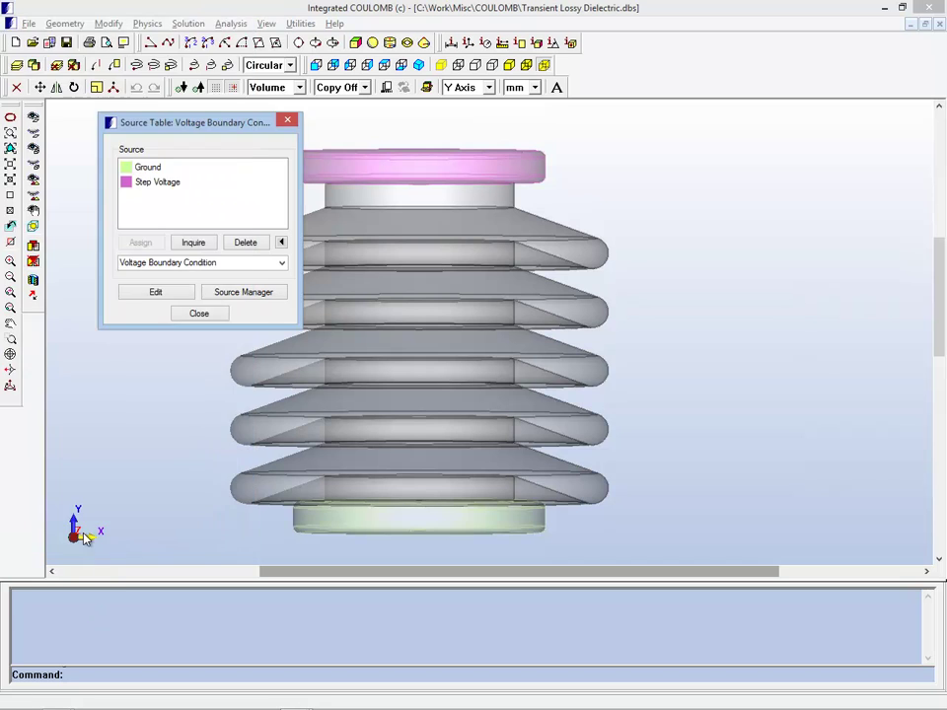
Close the source table and run the transient solver through 100 steps to 5 hours
{"action": "left_click", "coordinate": [200, 313]}
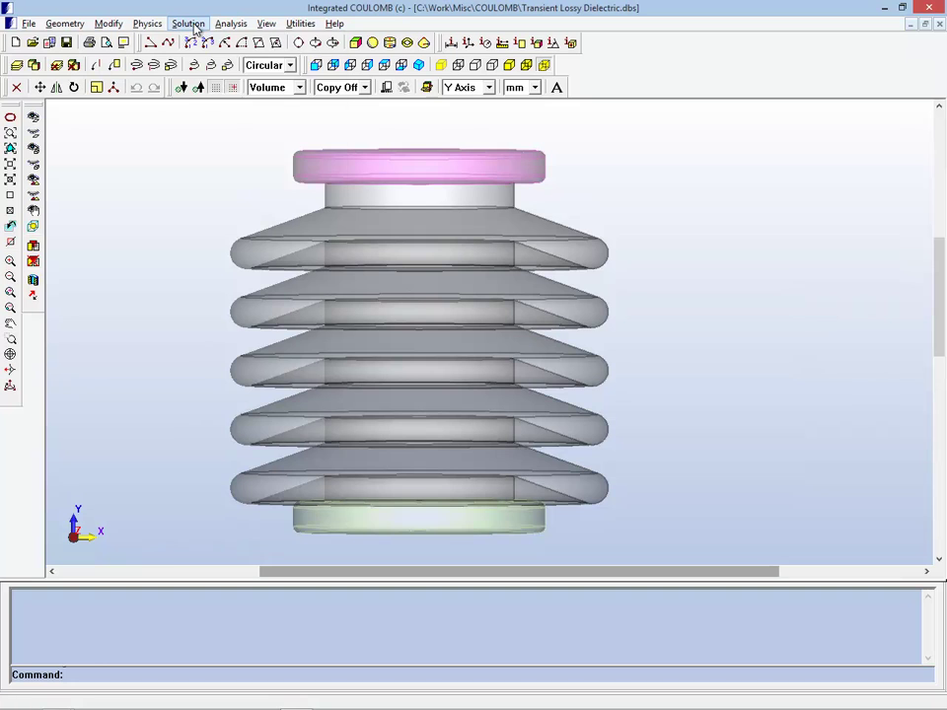
{"action": "left_click", "coordinate": [191, 25]}
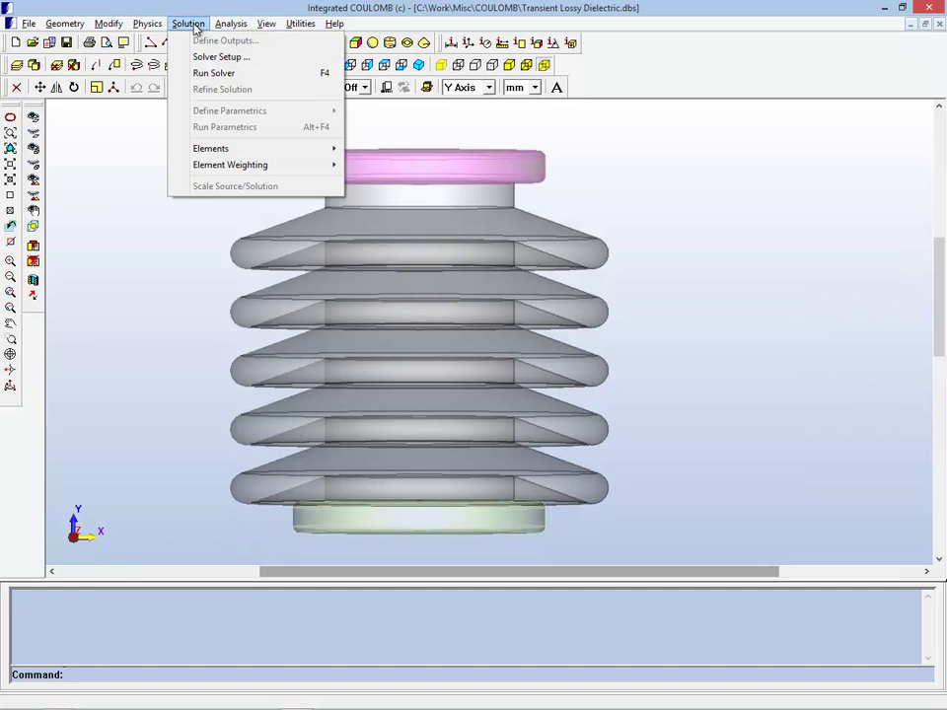
{"action": "left_click", "coordinate": [222, 75]}
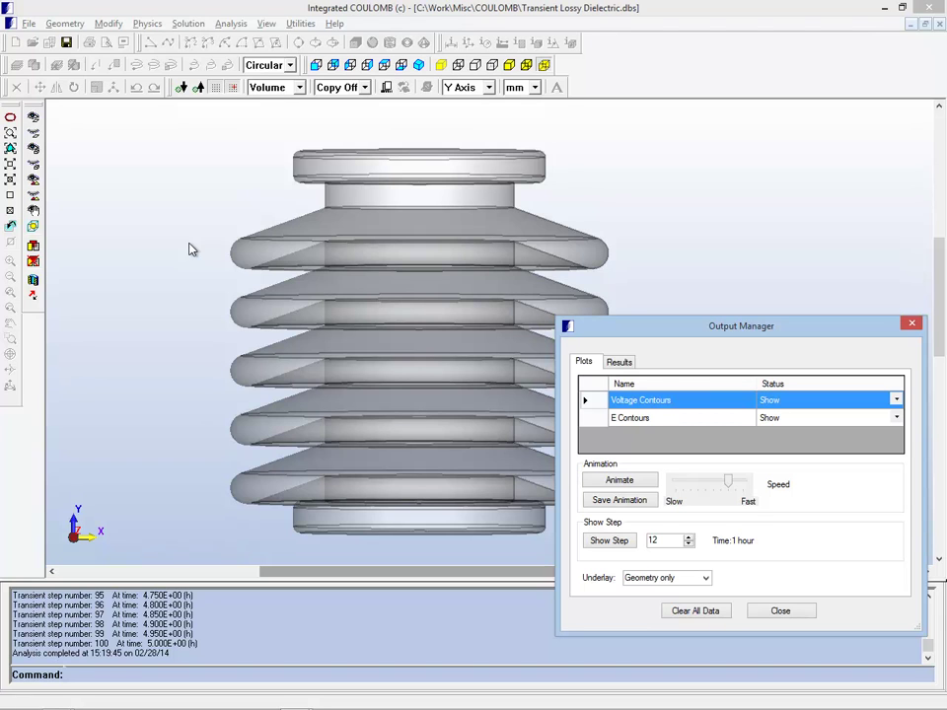
Show the E-field contour plot at step 0, then at step 2 (0.05 hours)
{"action": "double_click", "coordinate": [659, 541]}
{"action": "type", "text": "0"}
{"action": "left_click", "coordinate": [608, 541]}
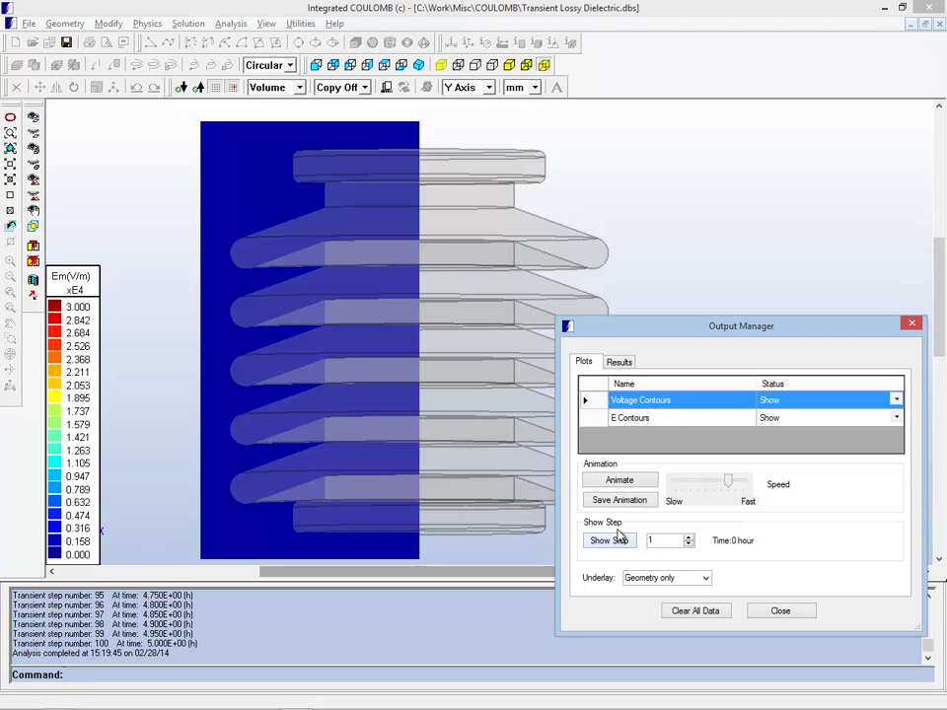
{"action": "left_click", "coordinate": [689, 538]}
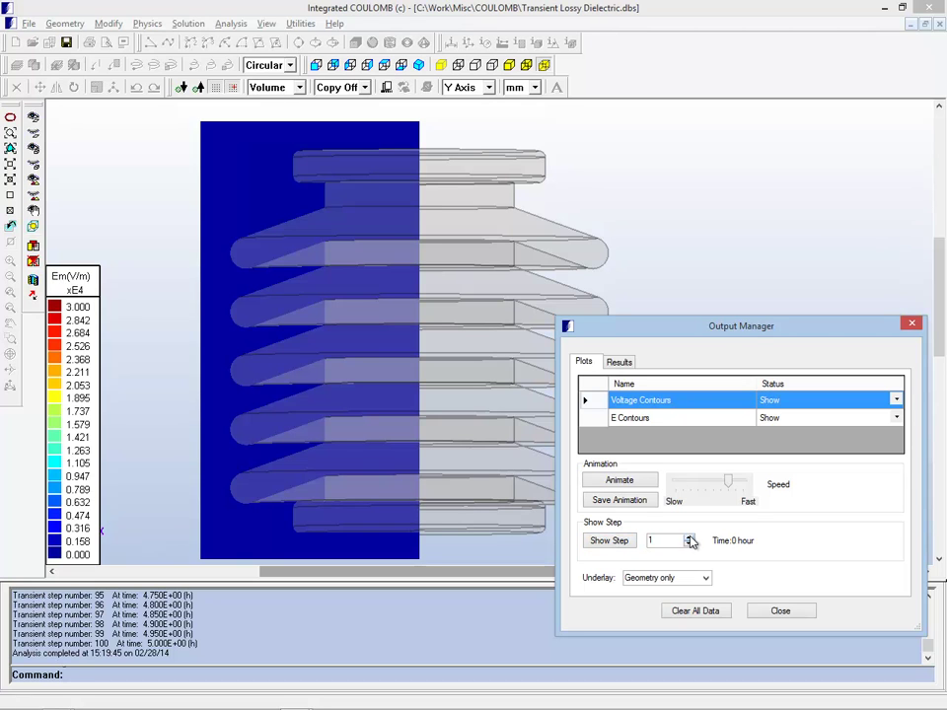
{"action": "left_click", "coordinate": [611, 544]}
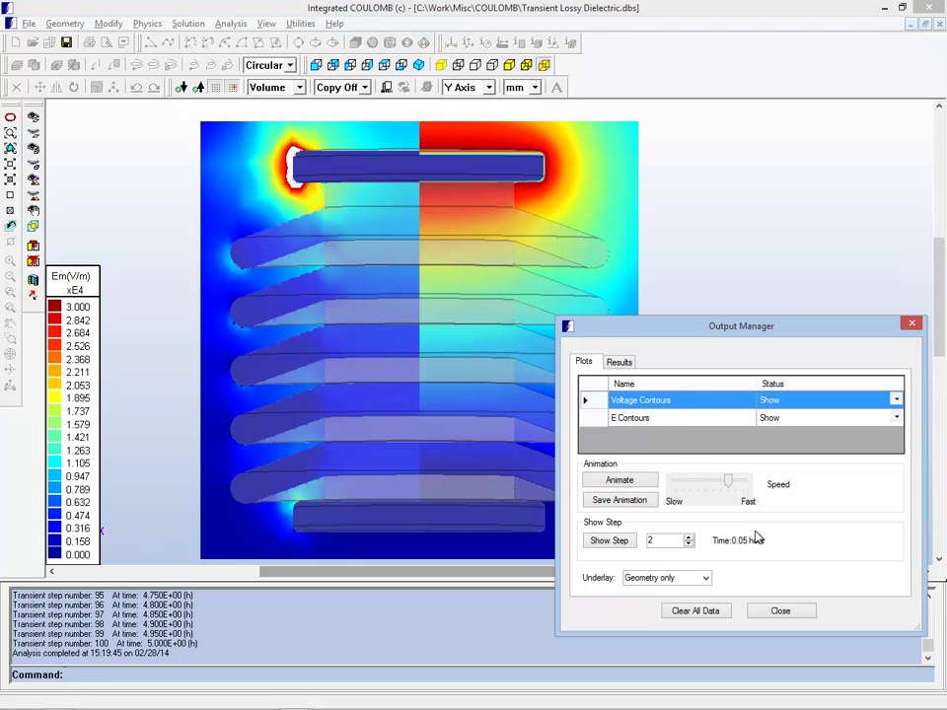
Step the contour plot forward to step 4 at 0.2 hours
{"action": "left_click", "coordinate": [689, 539]}
{"action": "left_click", "coordinate": [611, 544]}
{"action": "left_click", "coordinate": [689, 538]}
{"action": "left_click", "coordinate": [623, 542]}
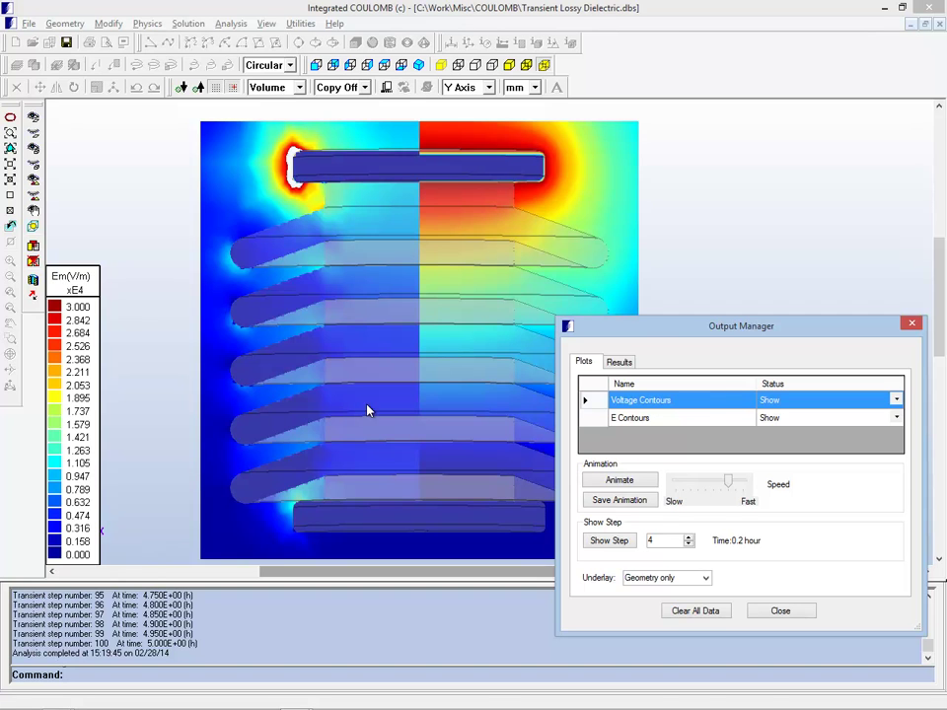
{"action": "key", "text": "alt+Tab"}
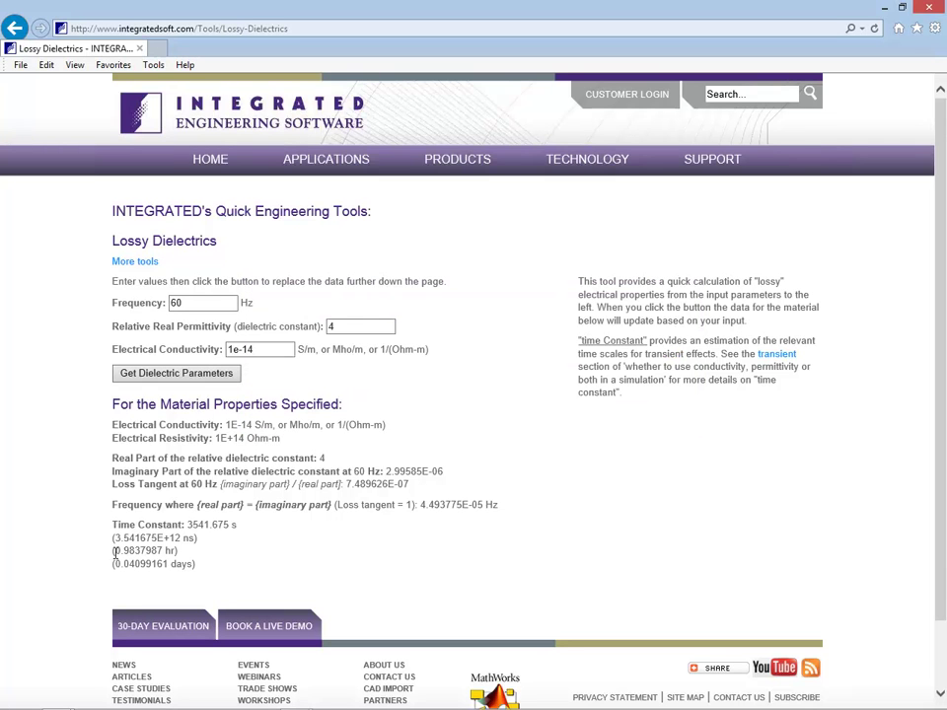
{"action": "left_click_drag", "start_coordinate": [114, 551], "coordinate": [150, 555]}
{"action": "left_click", "coordinate": [150, 554]}
{"action": "key", "text": "alt+Tab"}
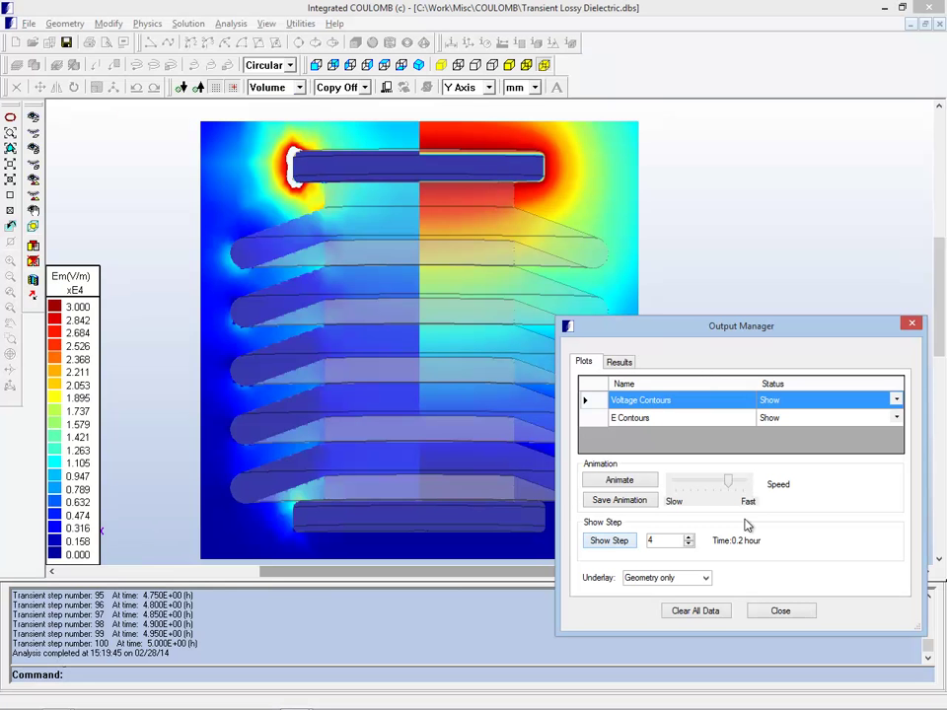
Show the field plot at step 8 (0.6 hours), then at step 12 (1 hour)
{"action": "left_click", "coordinate": [689, 539]}
{"action": "left_click", "coordinate": [689, 539]}
{"action": "left_click", "coordinate": [603, 541]}
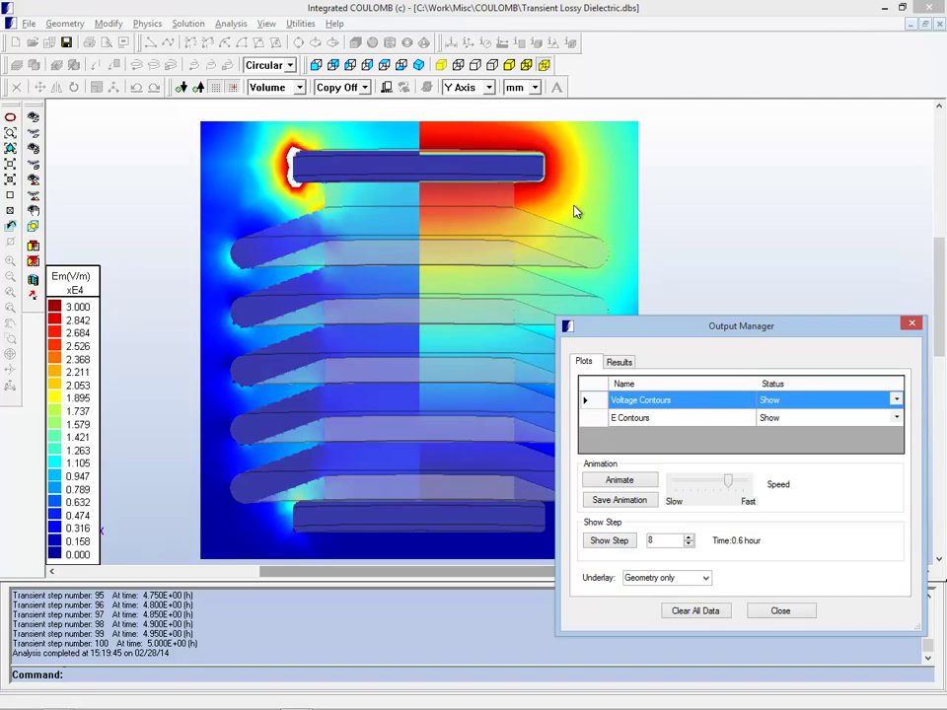
{"action": "left_click", "coordinate": [690, 538]}
{"action": "left_click", "coordinate": [690, 538]}
{"action": "left_click", "coordinate": [690, 538]}
{"action": "left_click", "coordinate": [690, 538]}
{"action": "left_click", "coordinate": [602, 540]}
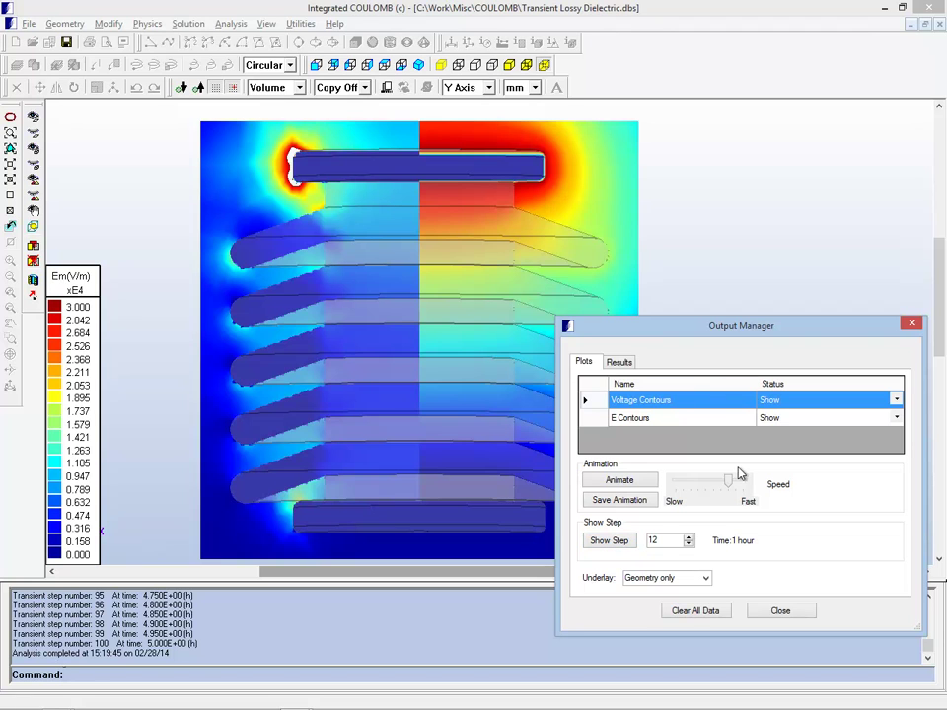
Set the animation speed to Fast and animate the field contours over five hours
{"action": "left_click_drag", "start_coordinate": [727, 485], "coordinate": [744, 484]}
{"action": "left_click", "coordinate": [618, 481]}
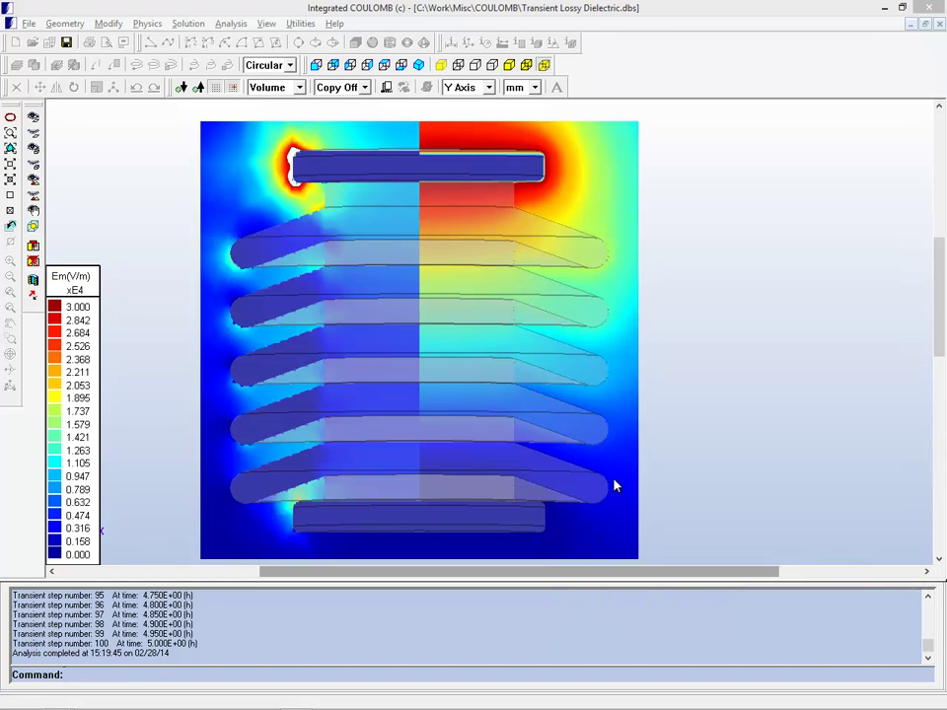